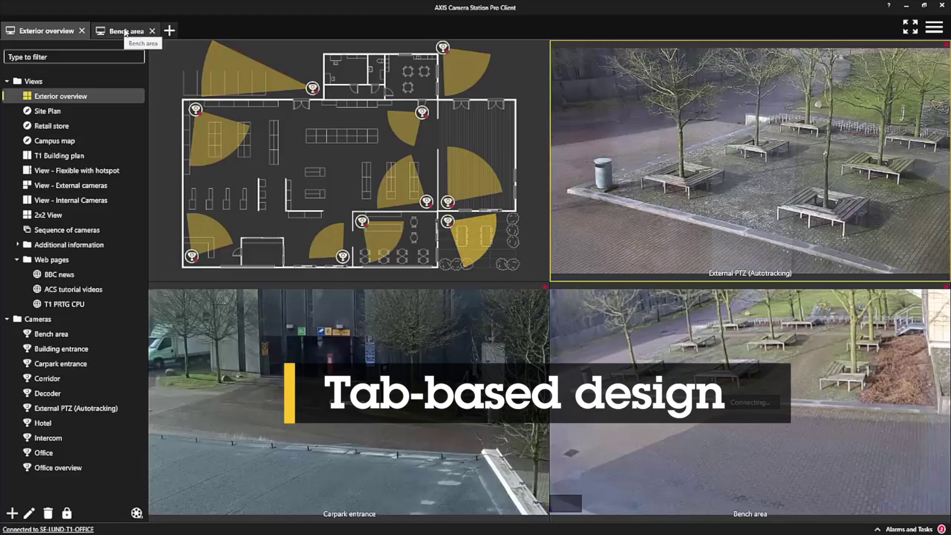
# Step: Switch to the Bench area live view and open its recordings in a new tab
pyautogui.click(126, 31)
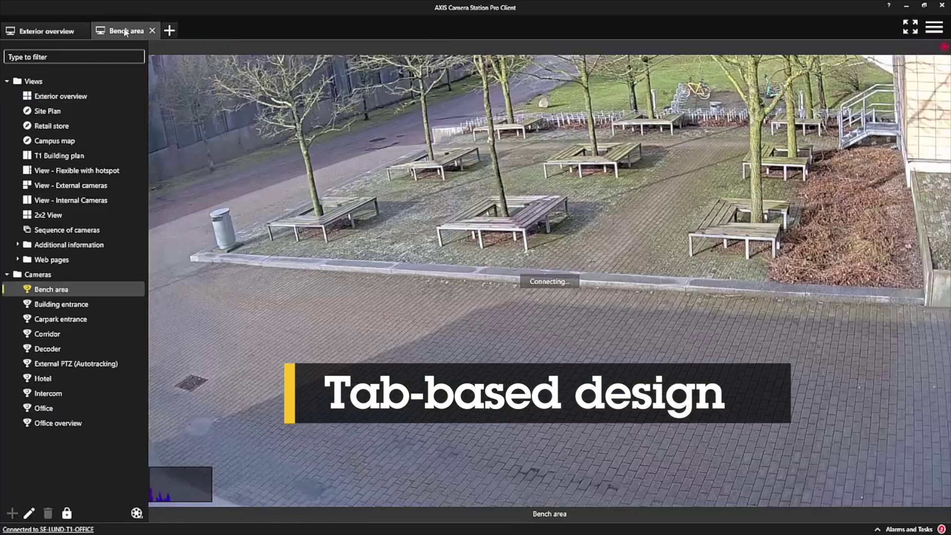
pyautogui.click(170, 31)
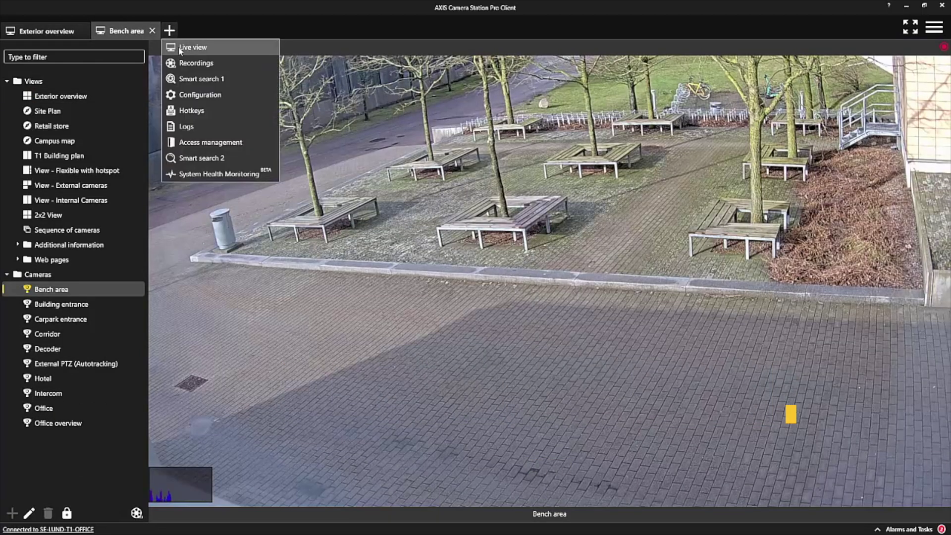
pyautogui.click(183, 64)
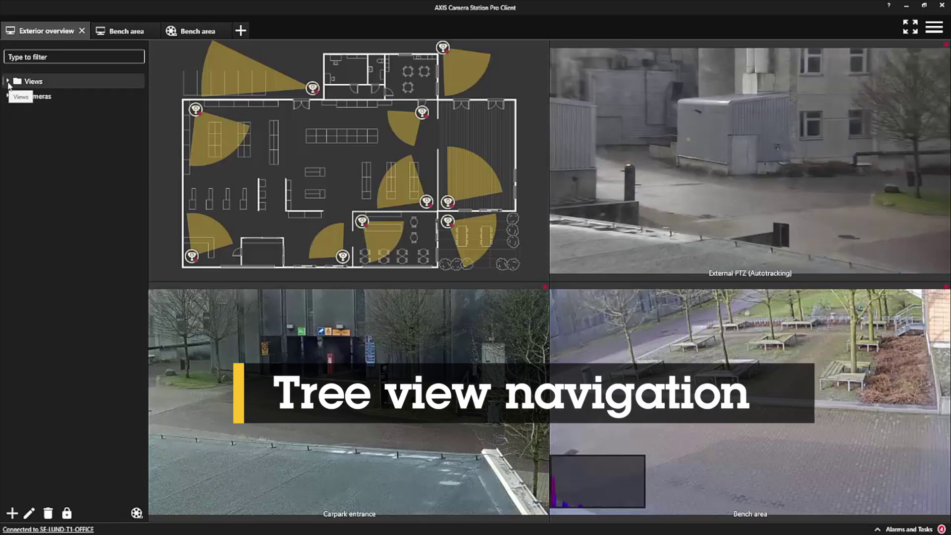
# Step: Expand the Views folder, show the Site Plan, and display the single views External PTZ (Autotracking) through Office together in the live view
pyautogui.click(8, 84)
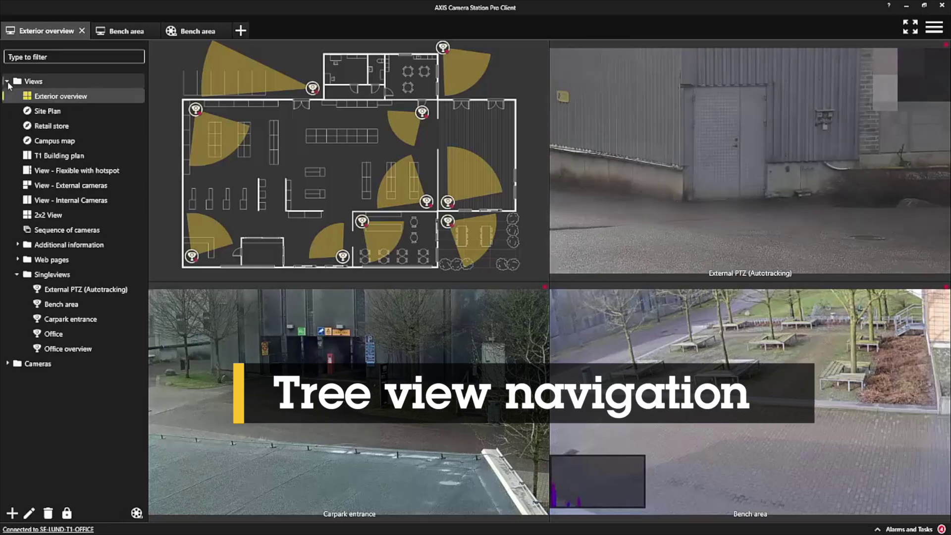
pyautogui.click(35, 118)
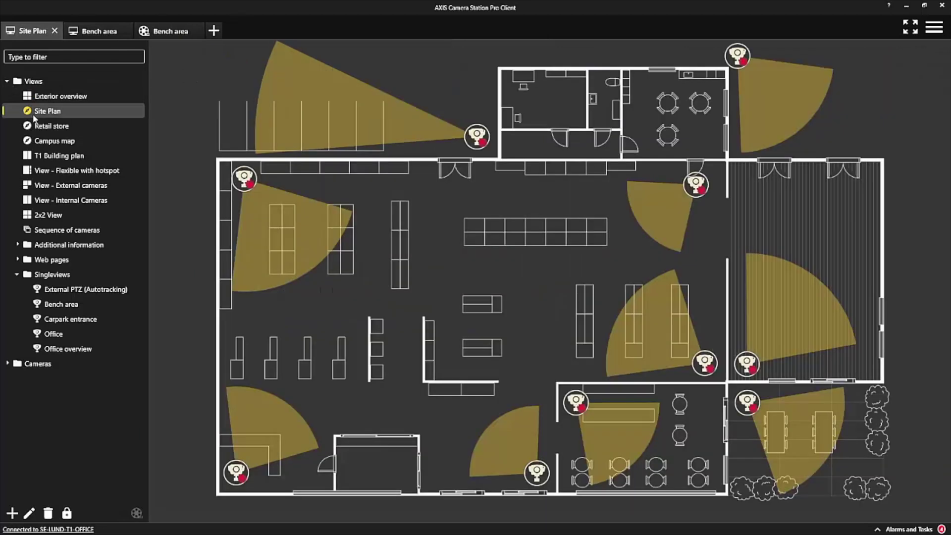
pyautogui.click(43, 288)
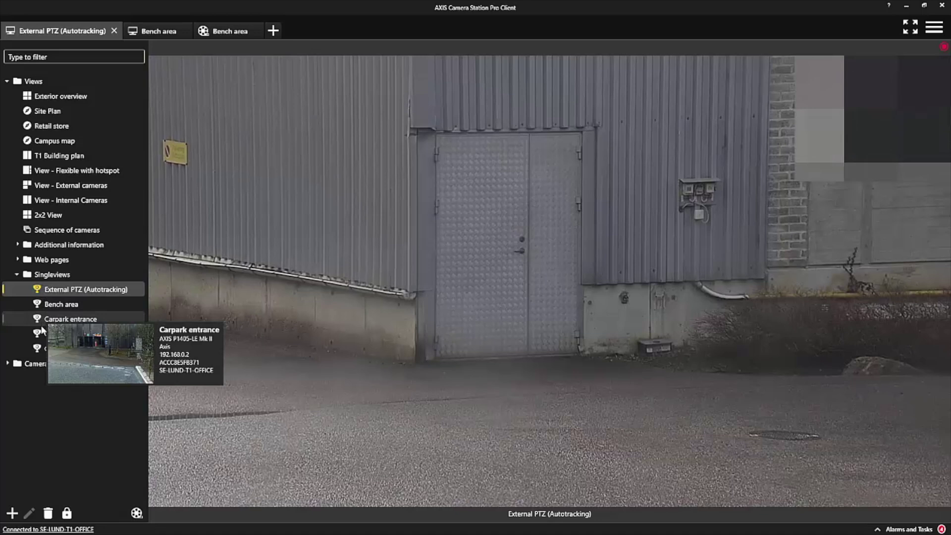
pyautogui.keyDown('shift'); pyautogui.click(42, 334); pyautogui.keyUp('shift')
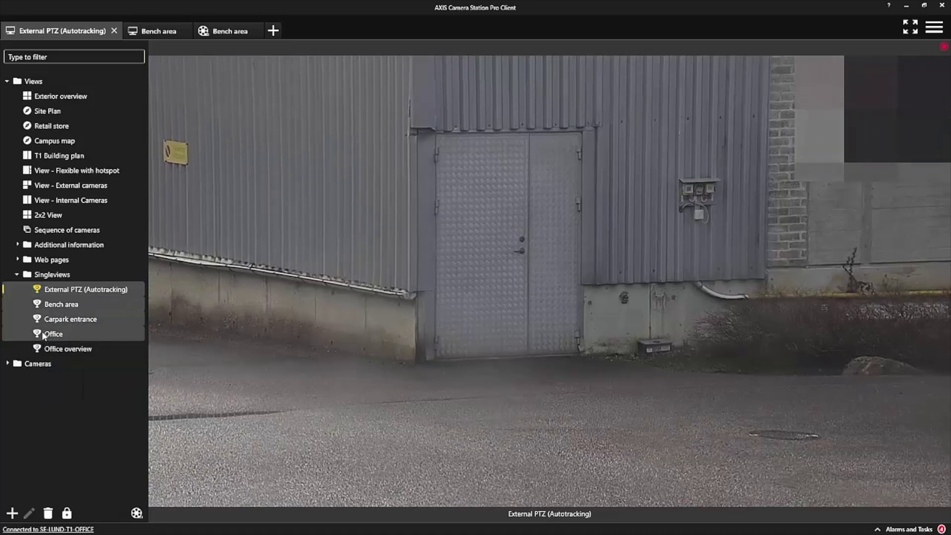
pyautogui.moveTo(41, 330); pyautogui.dragTo(252, 314)
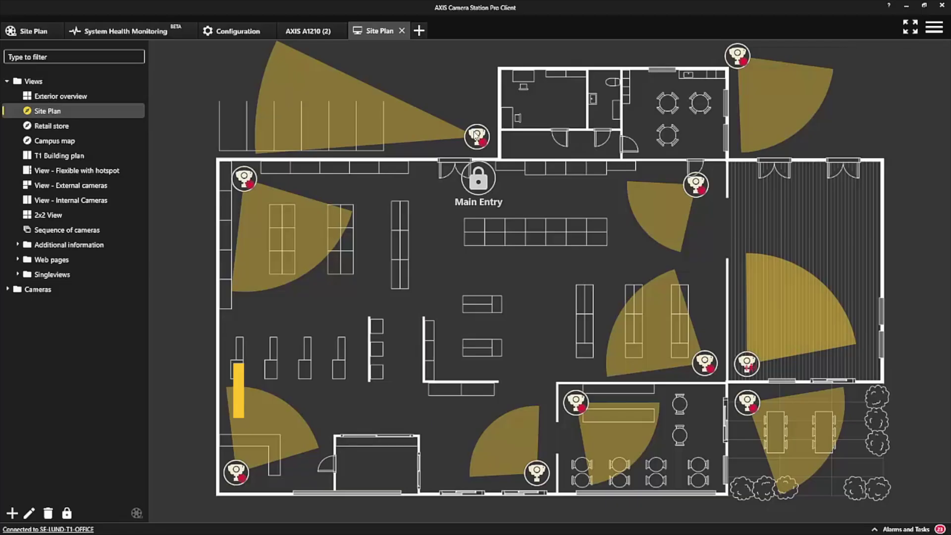
# Step: View the External PTZ (Autotracking) camera from the Site Plan, return to the map, and open the available actions for the Main Entry door
pyautogui.moveTo(476, 135)
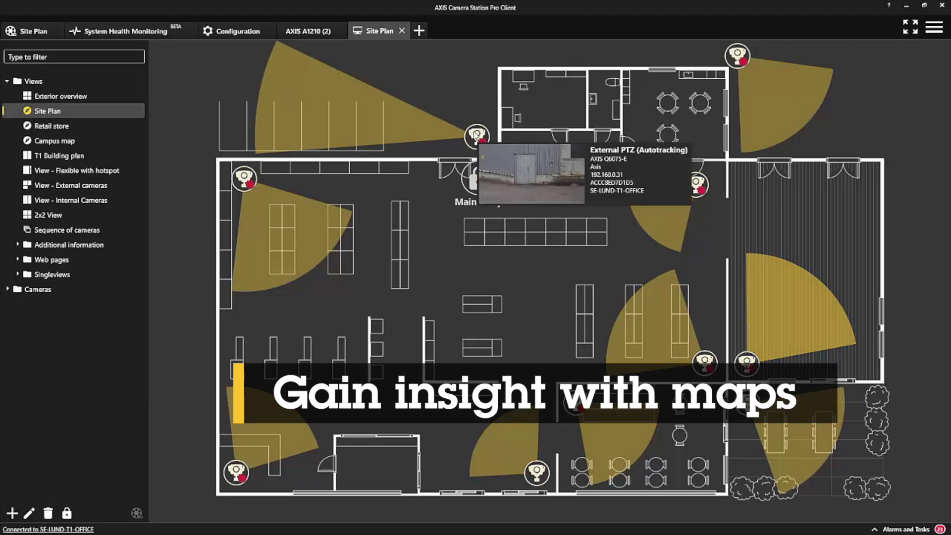
pyautogui.click(476, 135)
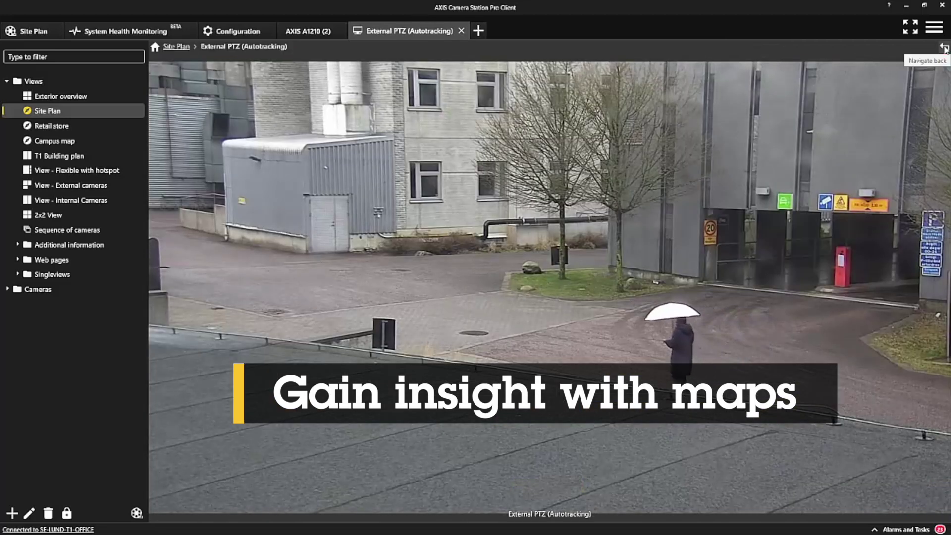
pyautogui.click(945, 48)
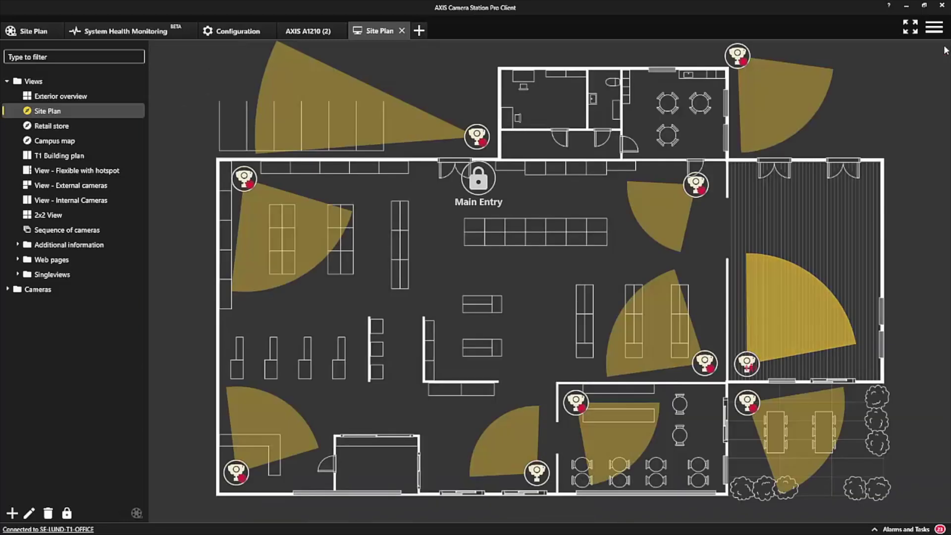
pyautogui.rightClick(478, 179)
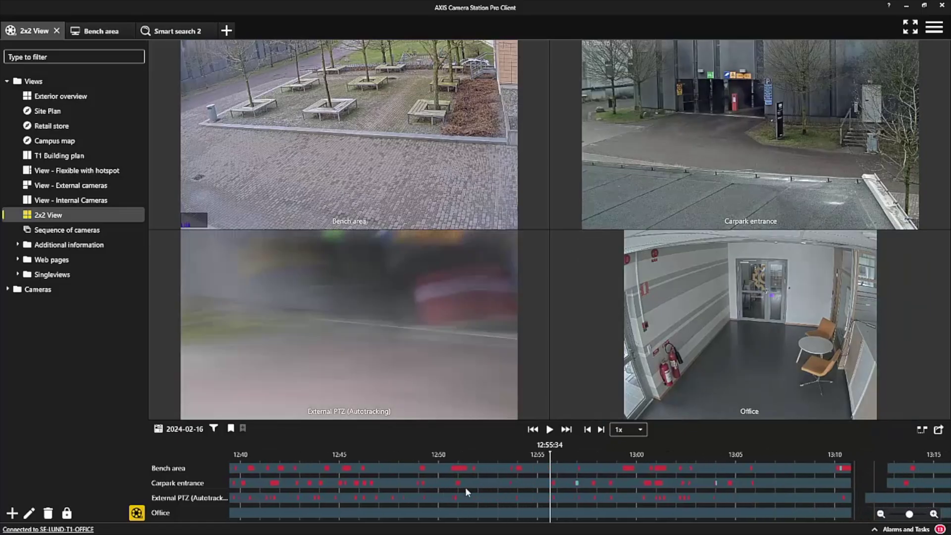
# Step: Move the 2x2 View playback to about 12:48:55 and skip forward to the next recorded event
pyautogui.moveTo(577, 483); pyautogui.dragTo(592, 484)
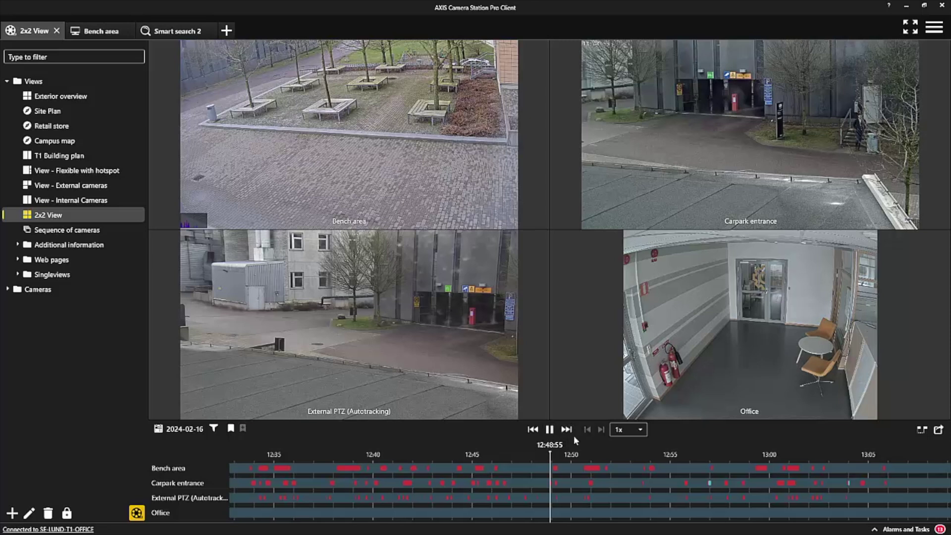
pyautogui.click(567, 431)
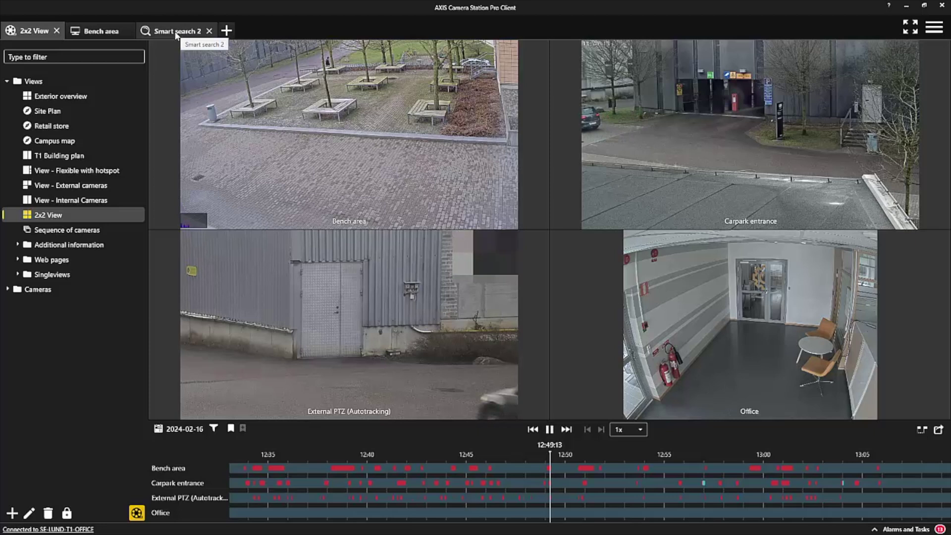
# Step: In Smart search 2, exclude all vehicle types from the object characteristics and search for persons only
pyautogui.click(176, 33)
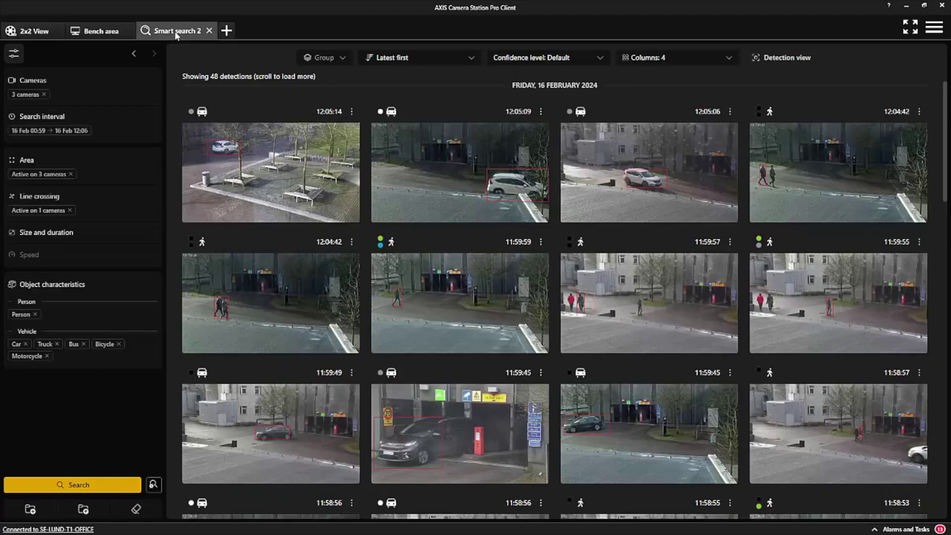
pyautogui.click(48, 318)
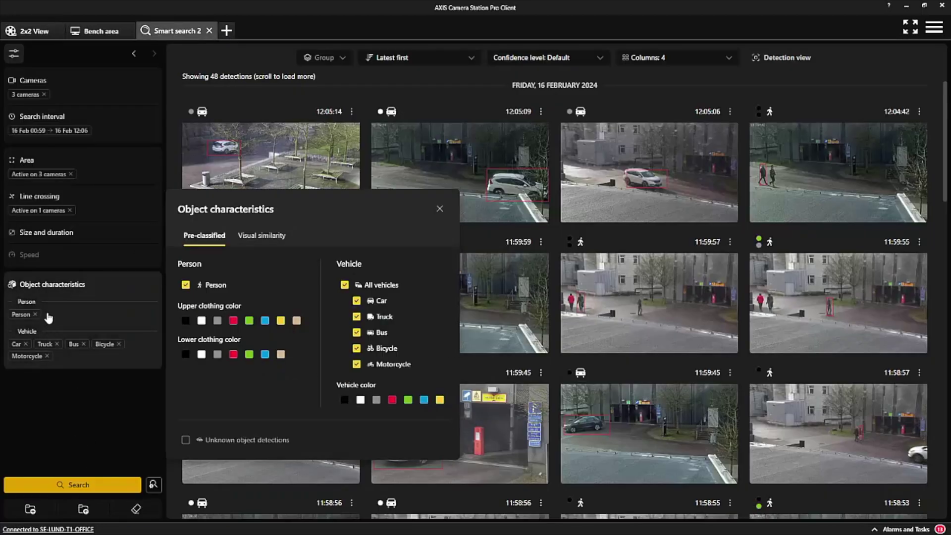
pyautogui.click(344, 285)
pyautogui.click(107, 487)
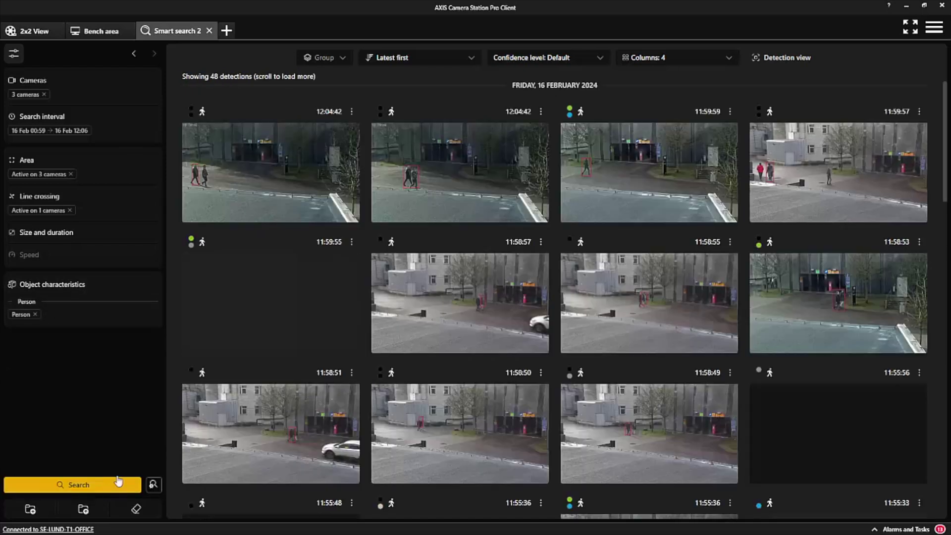
# Step: Use the Carpark entrance detection from 12:04:42 as the visual similarity reference and send its recording to export
pyautogui.click(271, 192)
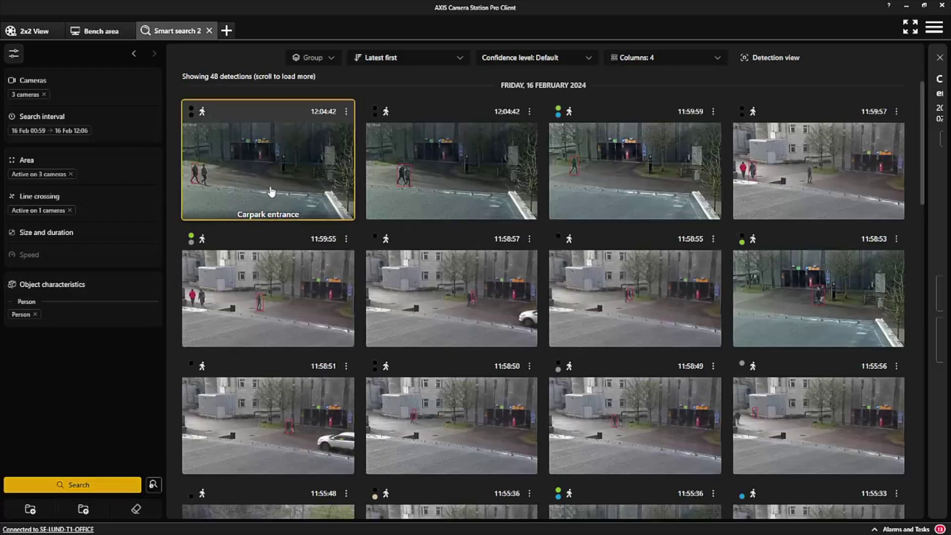
pyautogui.click(770, 409)
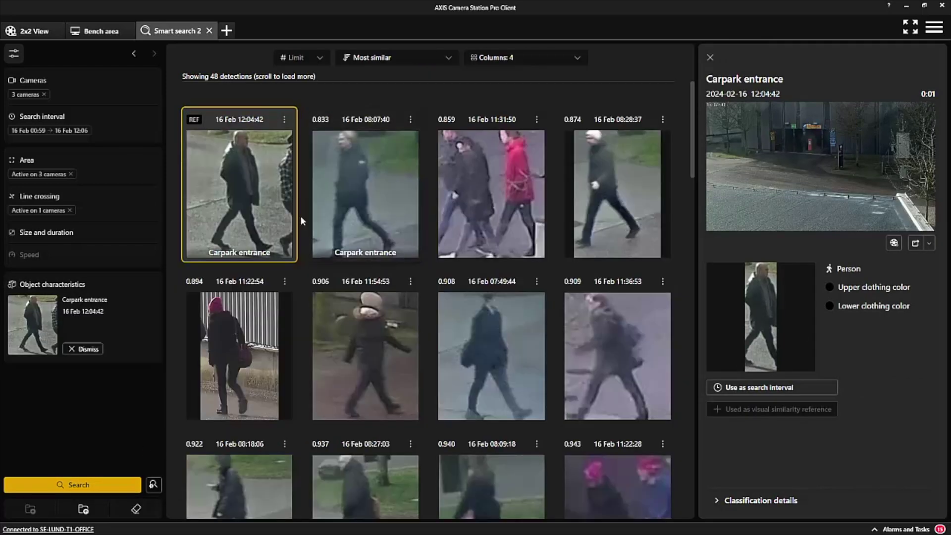
pyautogui.click(916, 245)
# Step: Add the note "Two men, one wearing hat..." to the Carpark entrance recording in the export list
pyautogui.click(461, 114)
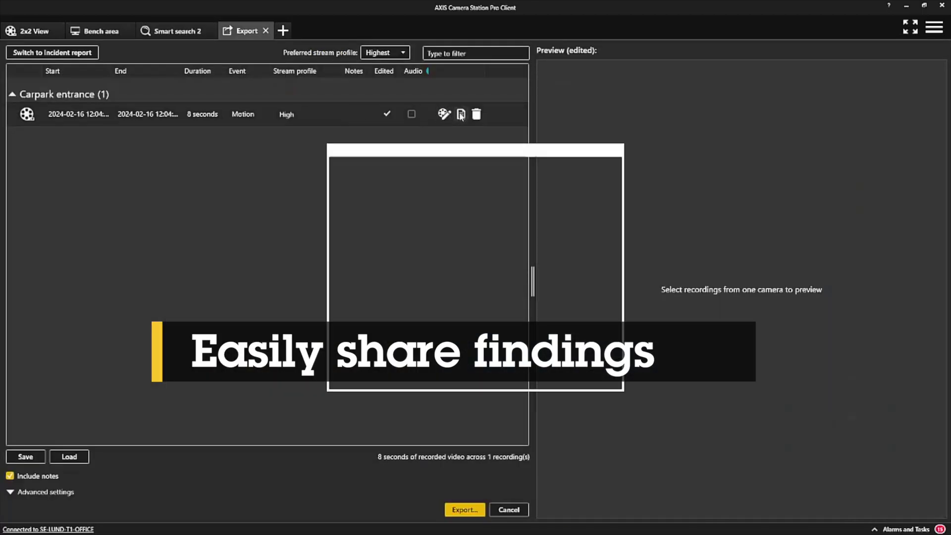
pyautogui.write('Two men, one wearing hat...')
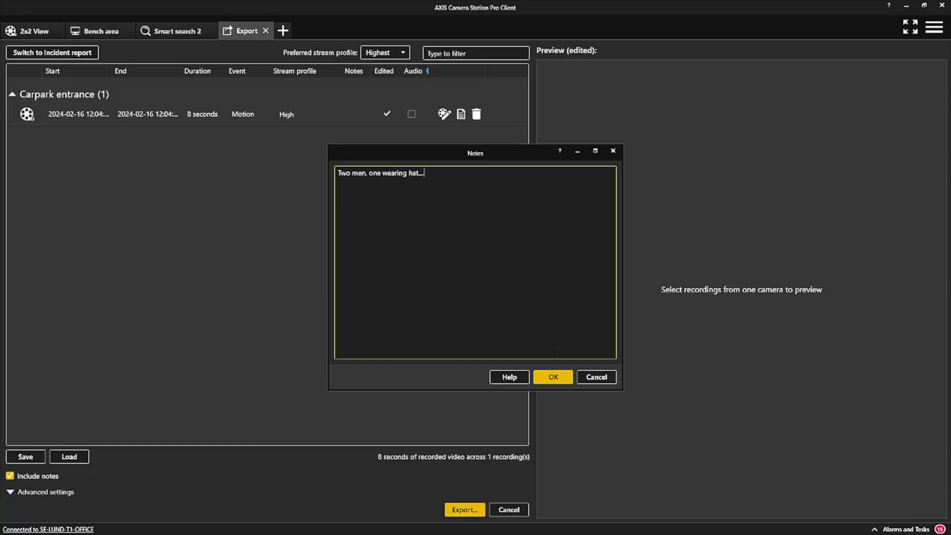
pyautogui.click(553, 377)
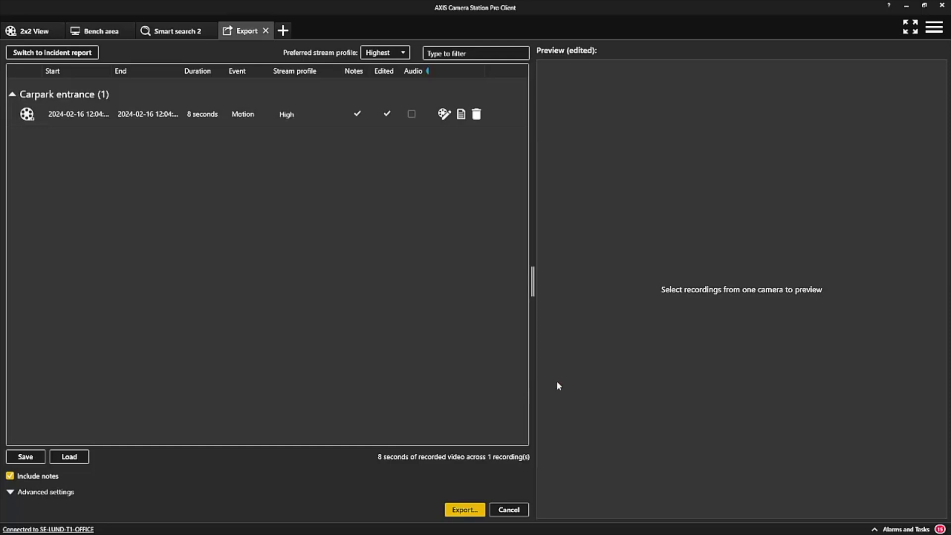
# Step: Add a digital signature in the advanced settings, start the export, and enter and confirm the digital signature password
pyautogui.click(10, 492)
pyautogui.click(14, 486)
pyautogui.click(466, 511)
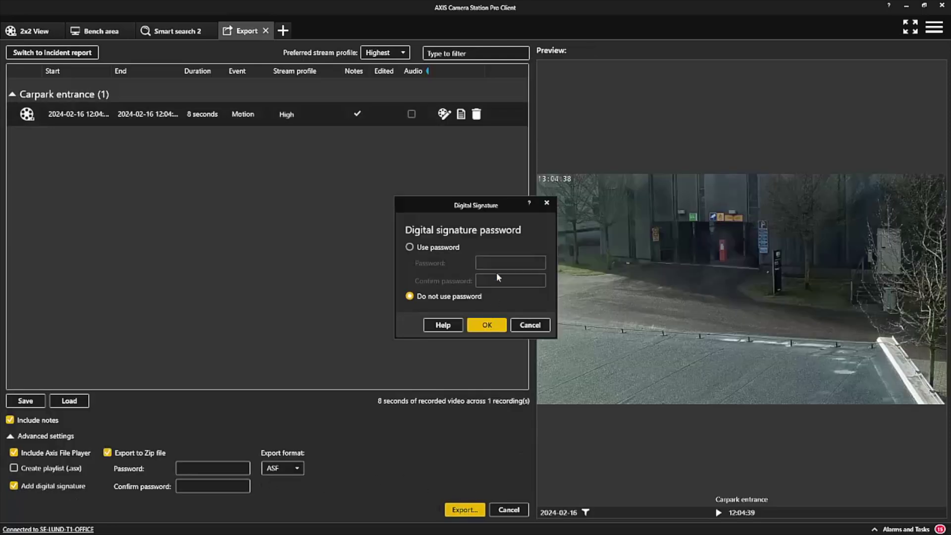
pyautogui.click(455, 249)
pyautogui.write('******')
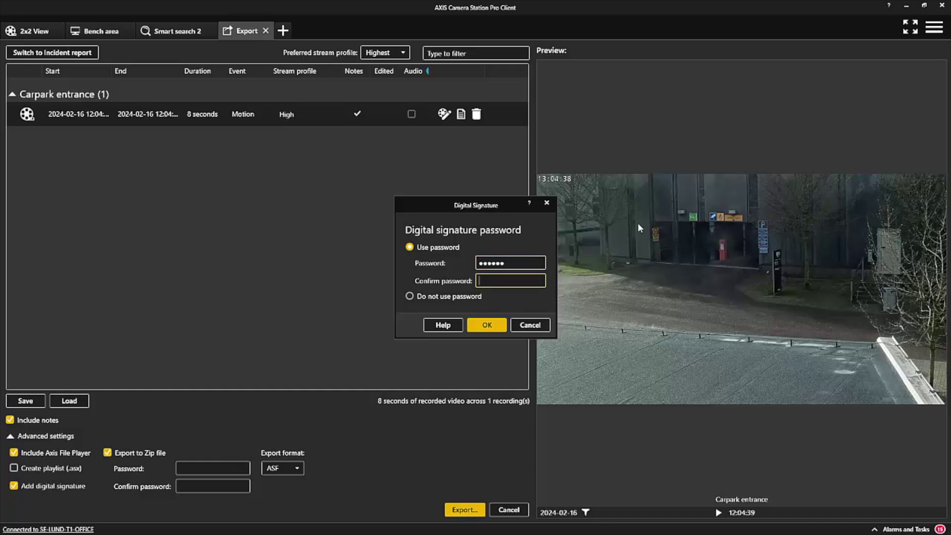
pyautogui.press('Tab')
pyautogui.write('******')
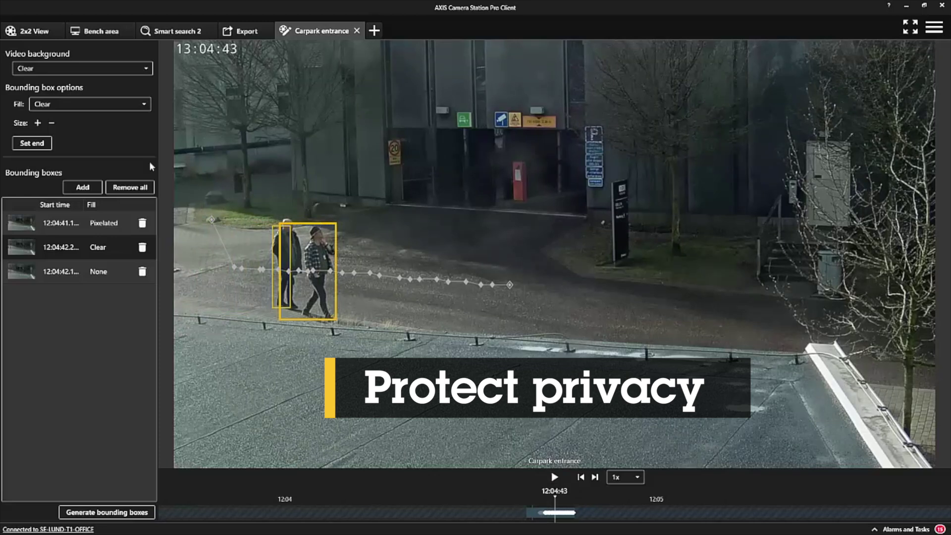
# Step: Set the selected bounding box's fill to Pixelated in the Carpark entrance recording and play the redacted video
pyautogui.click(107, 105)
pyautogui.click(83, 128)
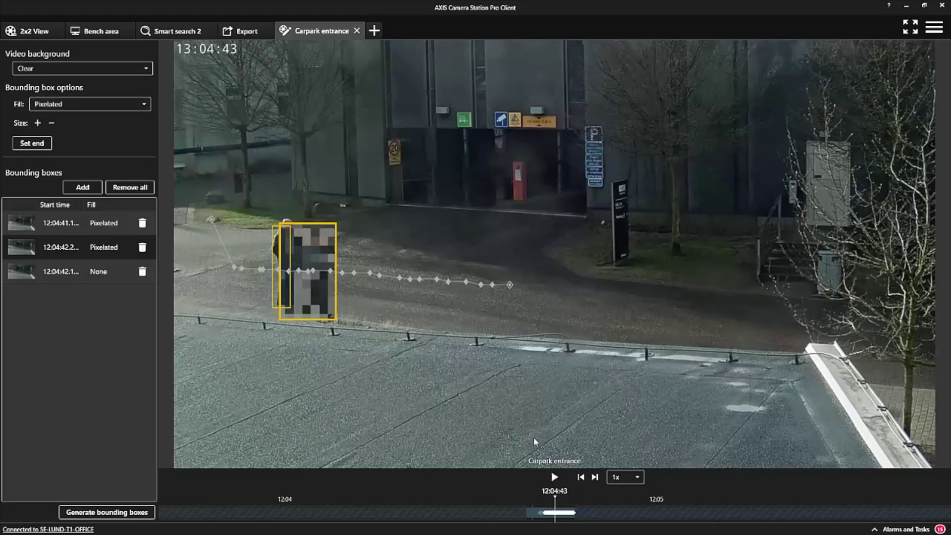
pyautogui.click(555, 477)
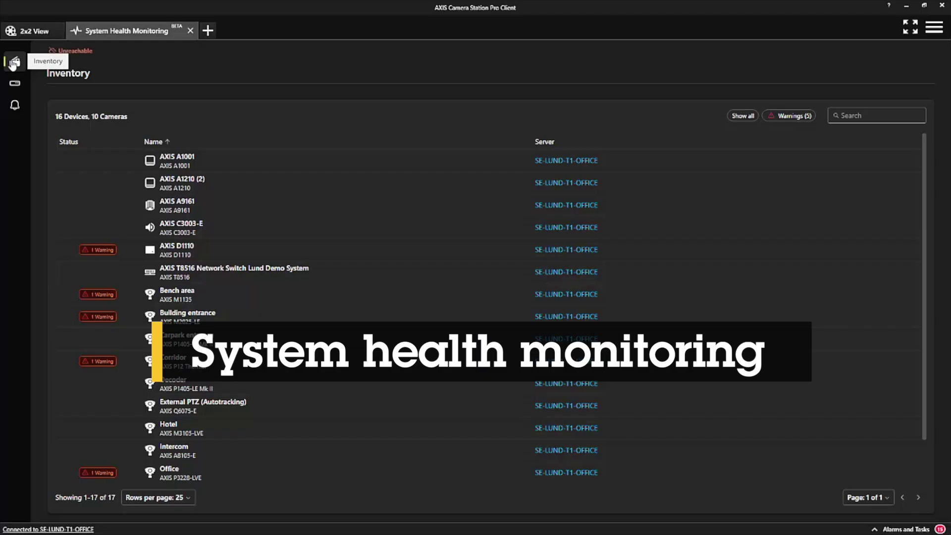
# Step: Review the storage and notifications pages in System Health Monitoring, and open the Dashboard view
pyautogui.click(17, 83)
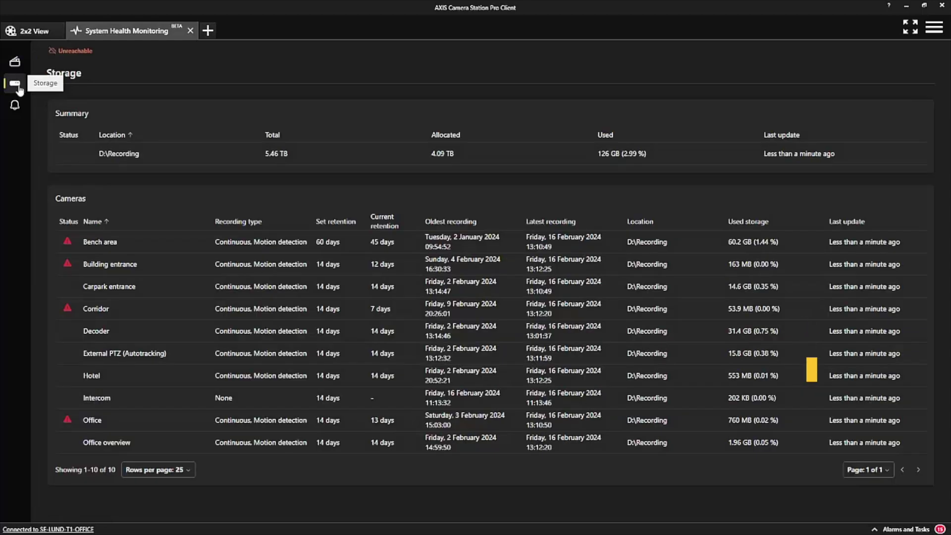
pyautogui.click(15, 105)
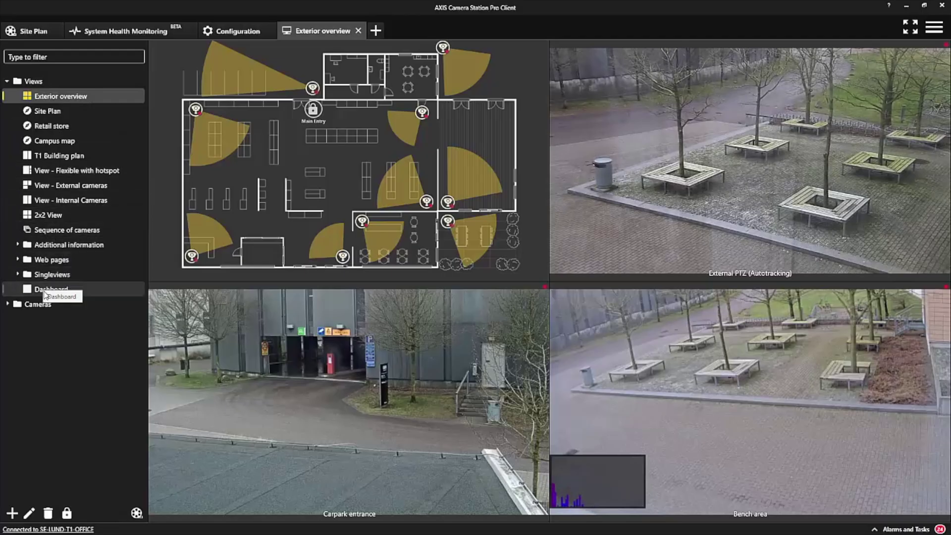
pyautogui.click(43, 290)
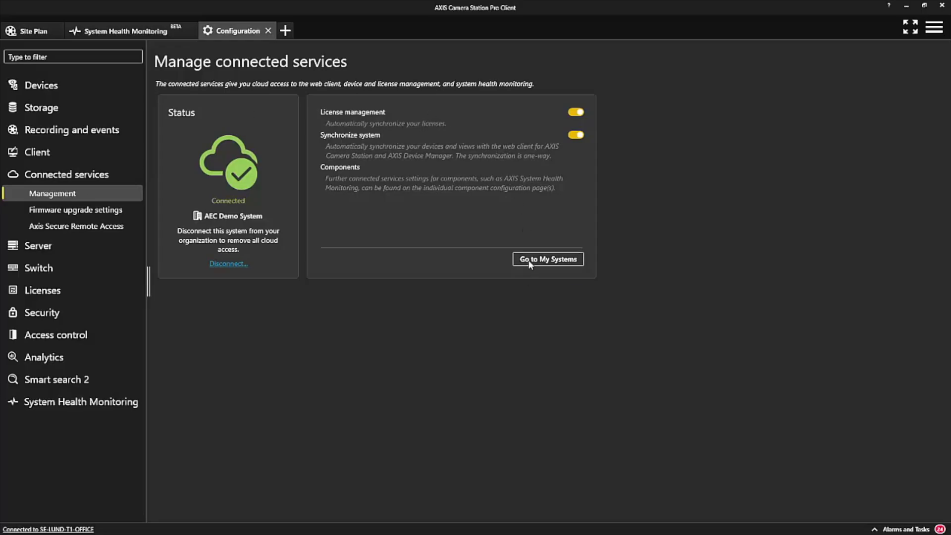
# Step: Go to My Systems from the connected services settings, view the External PTZ (Autotracking) camera online, and switch from Device Management to Video Operation
pyautogui.click(529, 260)
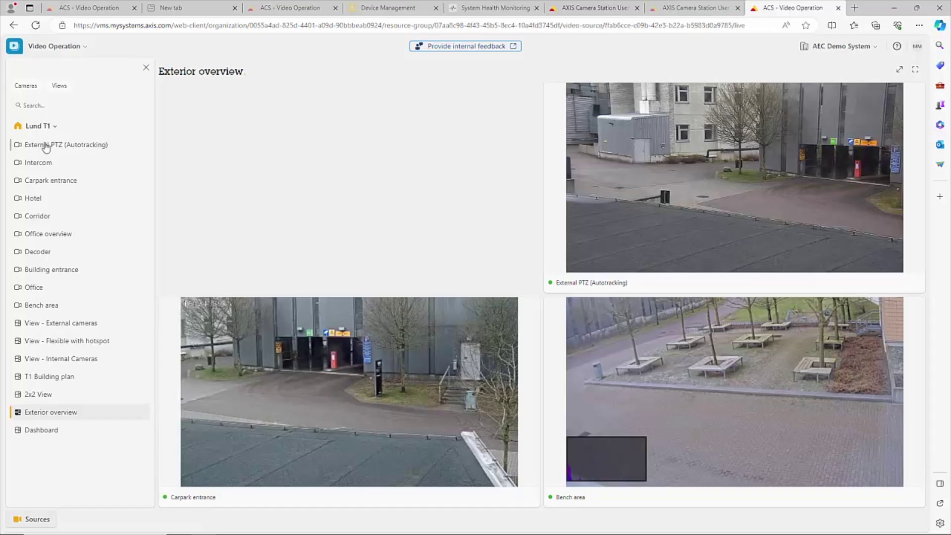
pyautogui.click(46, 145)
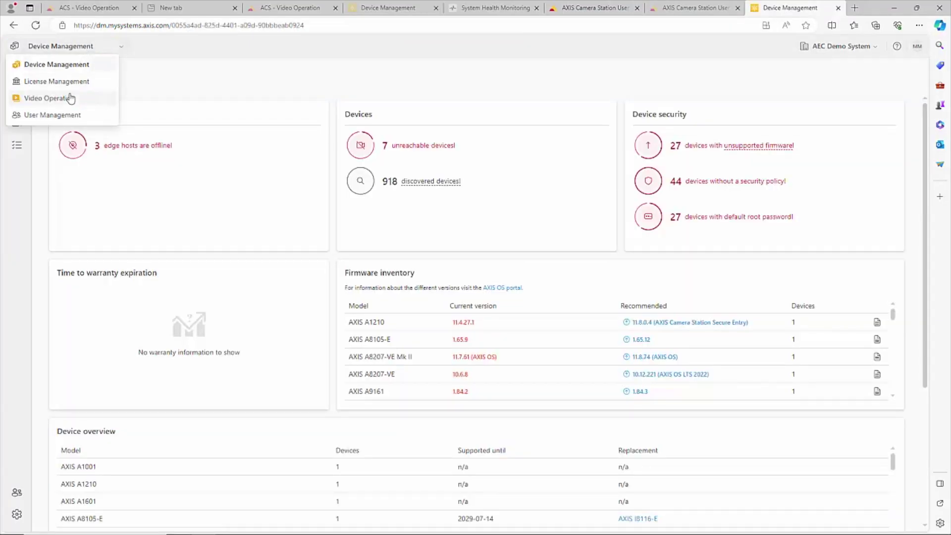
pyautogui.click(71, 98)
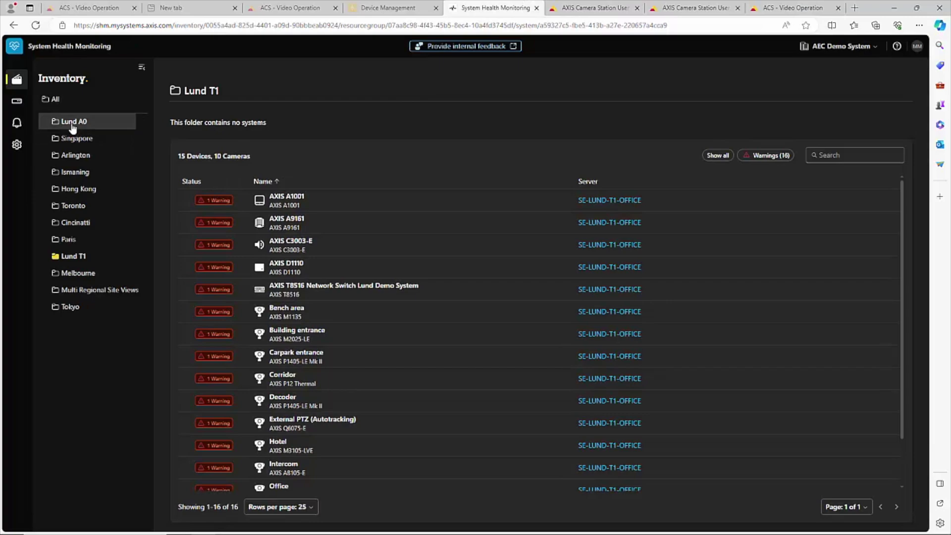